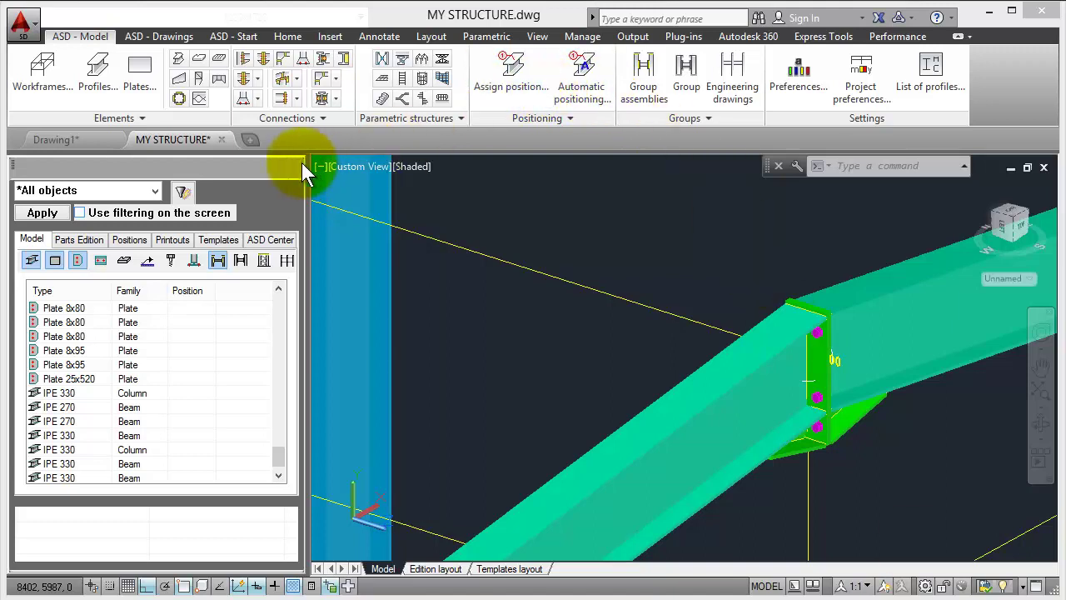
Launch the End Plate - Beam/Column web connection from the Connections dropdown
click(258, 81)
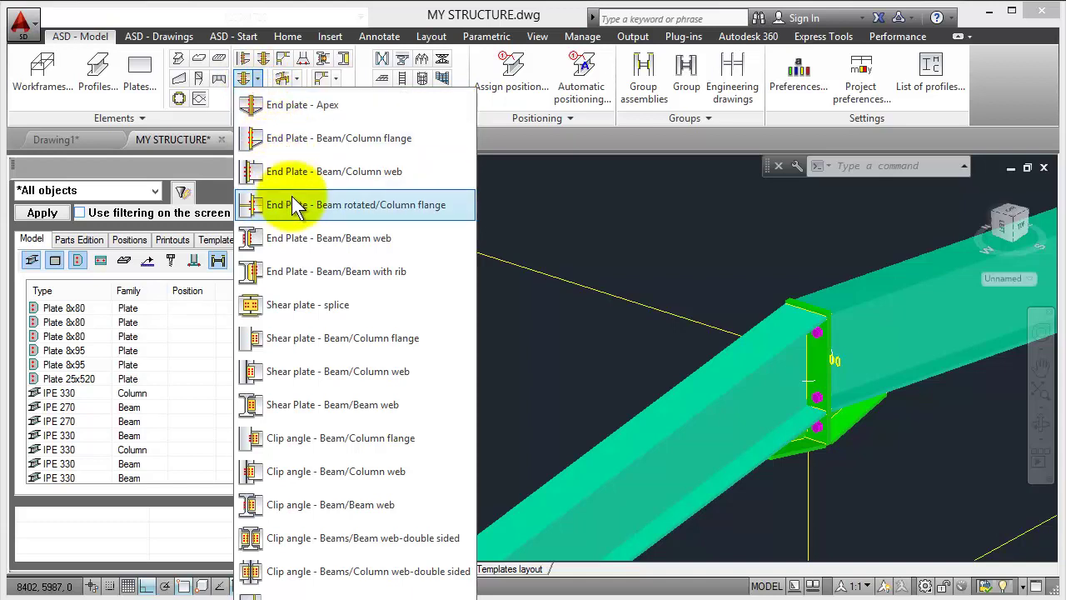
click(367, 180)
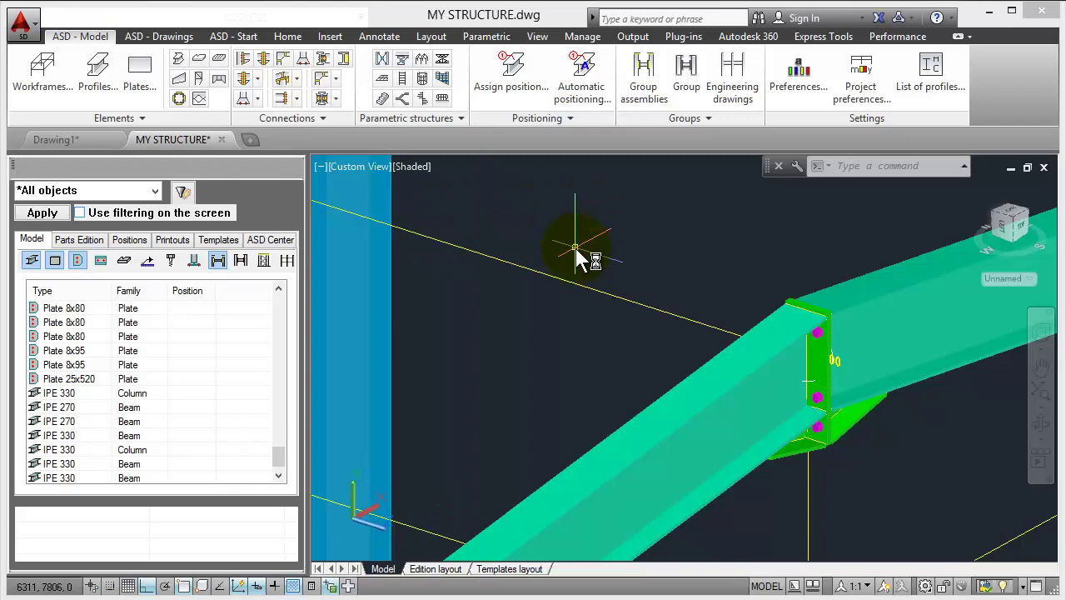
Zoom, pan and orbit to bring an unconnected beam-to-column-web joint into close view
scroll(575, 249, down, 5)
scroll(433, 388, up, 2)
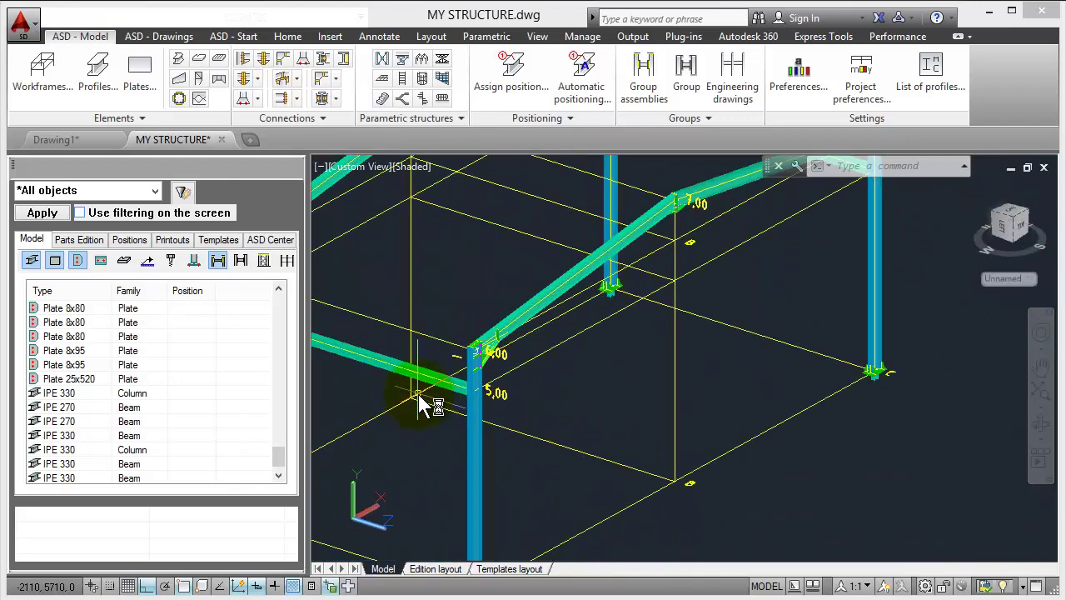
scroll(425, 400, up, 2)
scroll(467, 370, up, 2)
scroll(573, 412, up, 2)
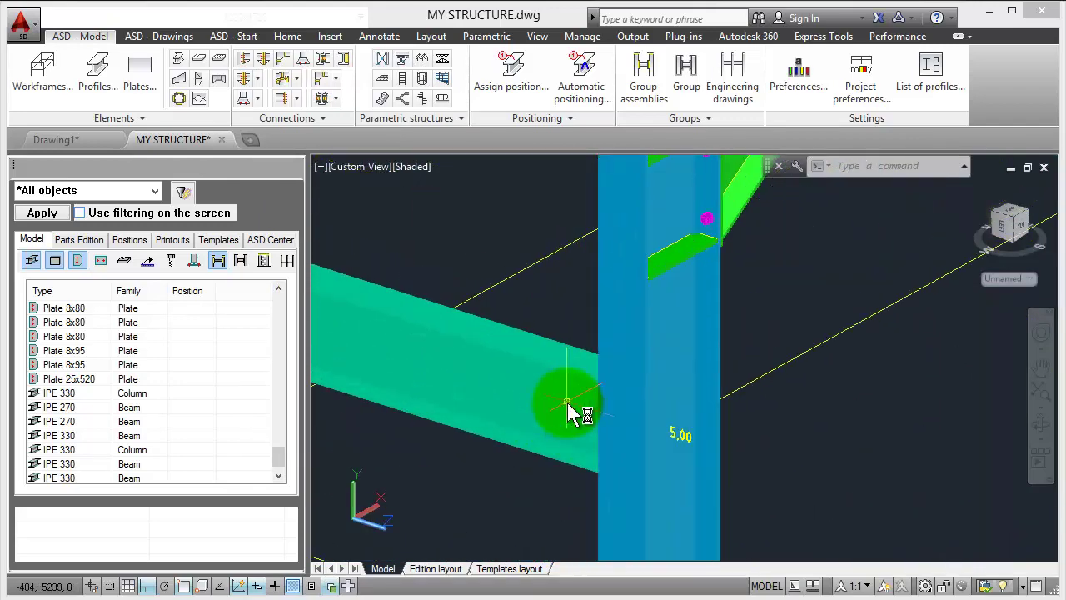
middle_drag(567, 408, 612, 343)
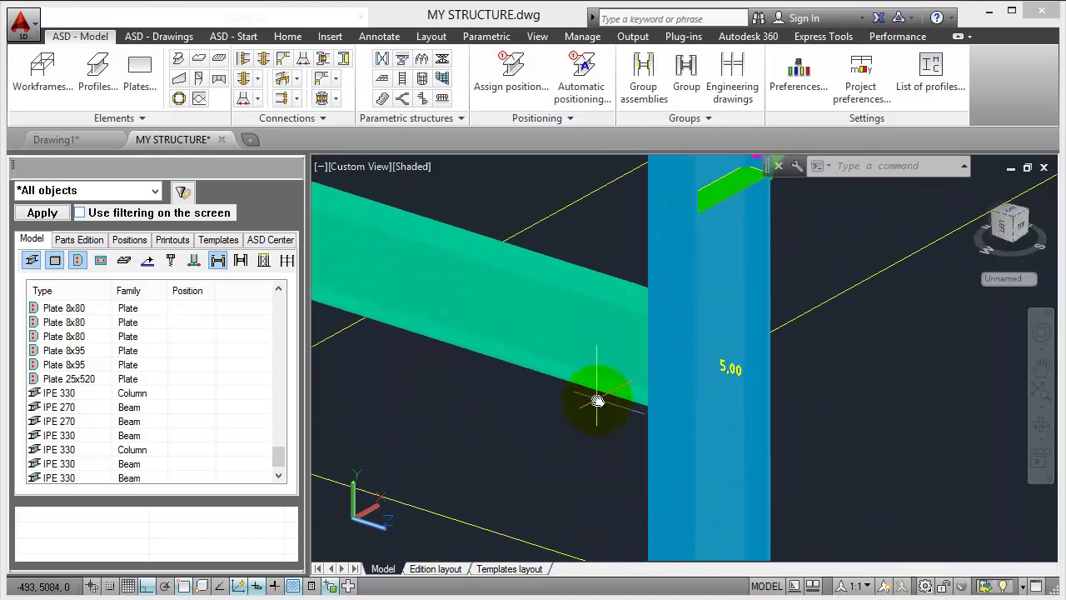
shift+middle_drag(576, 429, 717, 430)
middle_click(718, 430)
scroll(845, 416, up, 3)
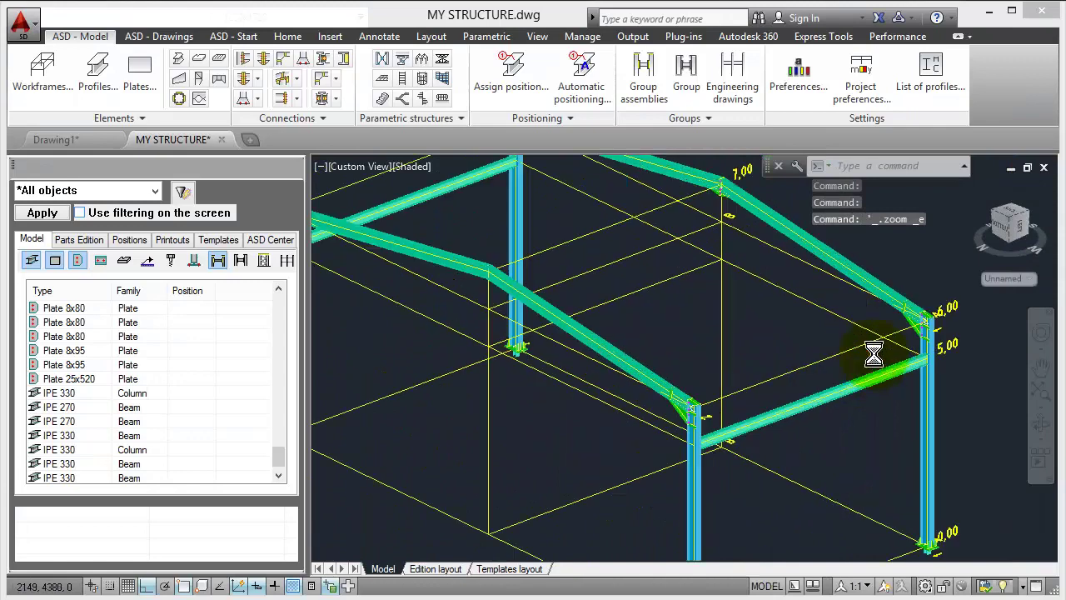
scroll(933, 366, up, 2)
scroll(994, 376, up, 2)
scroll(919, 428, up, 1)
scroll(918, 428, up, 2)
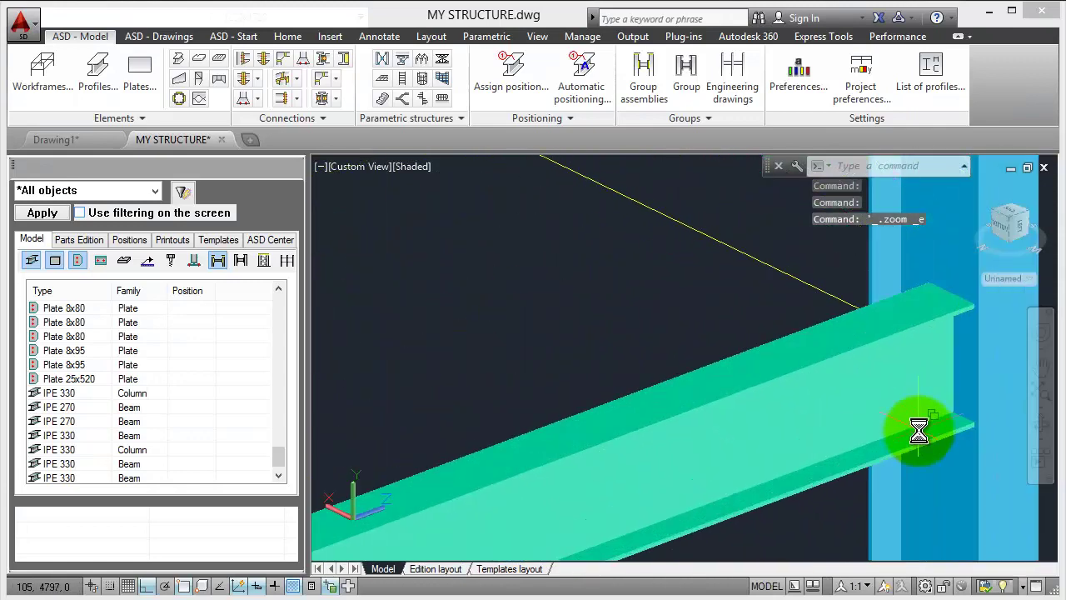
scroll(901, 405, up, 1)
middle_drag(901, 405, 862, 392)
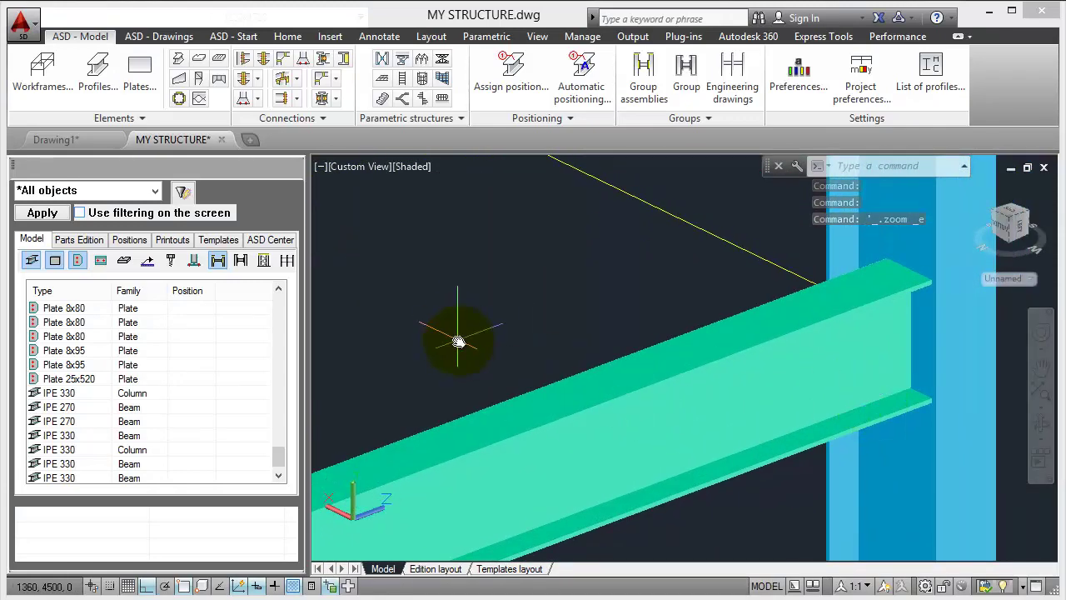
Start a Beam/Column web end plate connection, picking the column's profile and then the beam
click(259, 81)
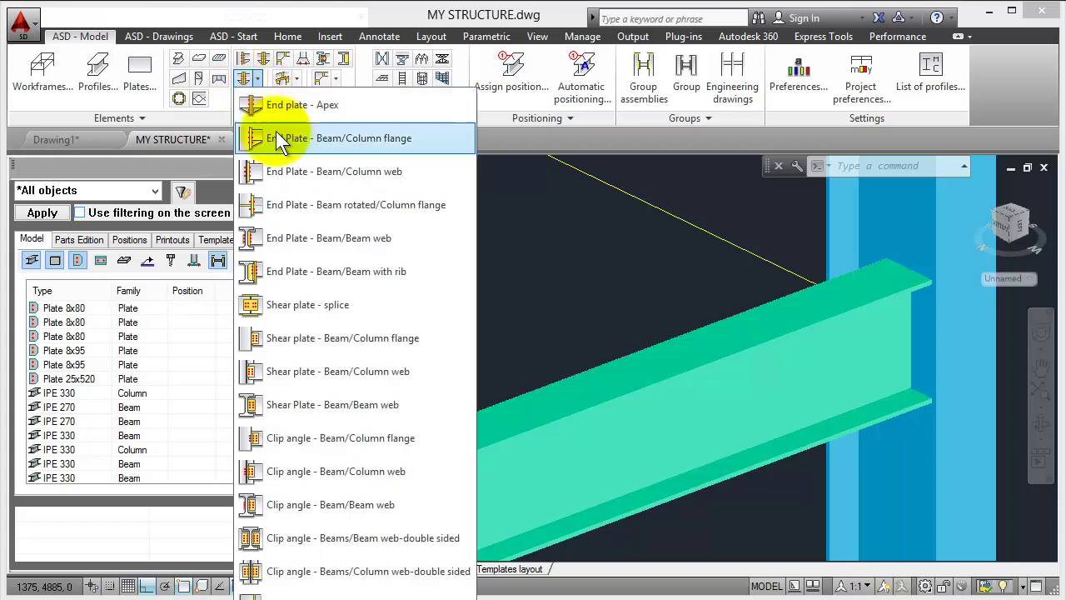
click(305, 178)
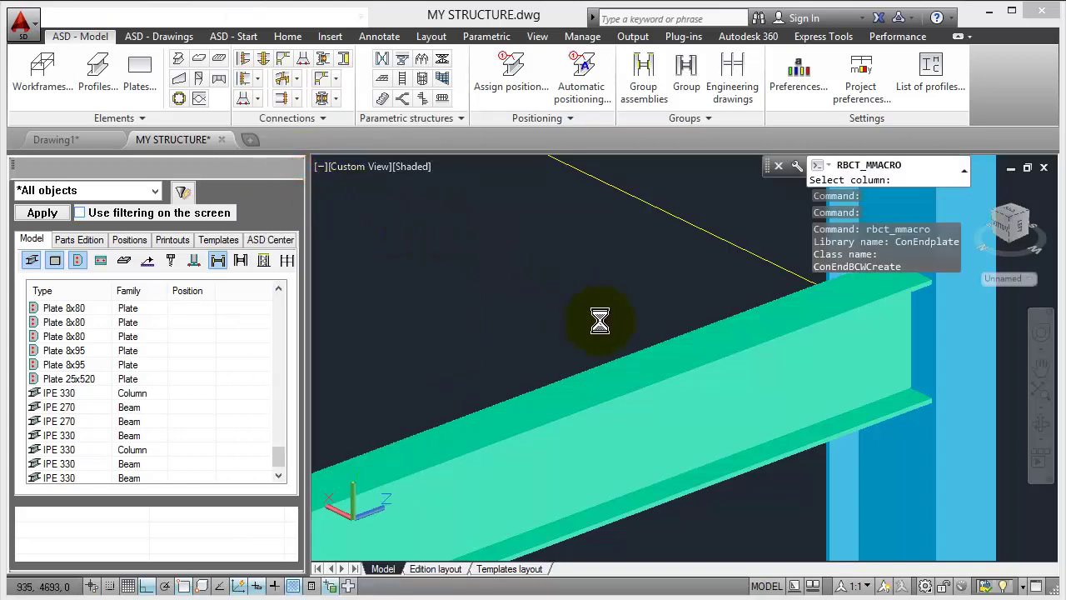
click(915, 531)
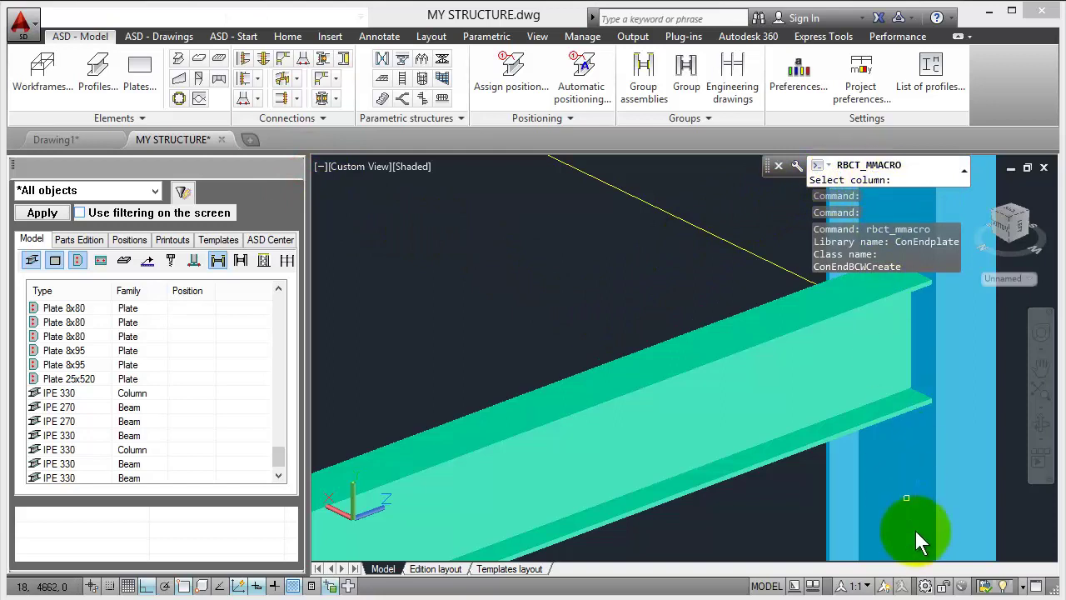
click(946, 505)
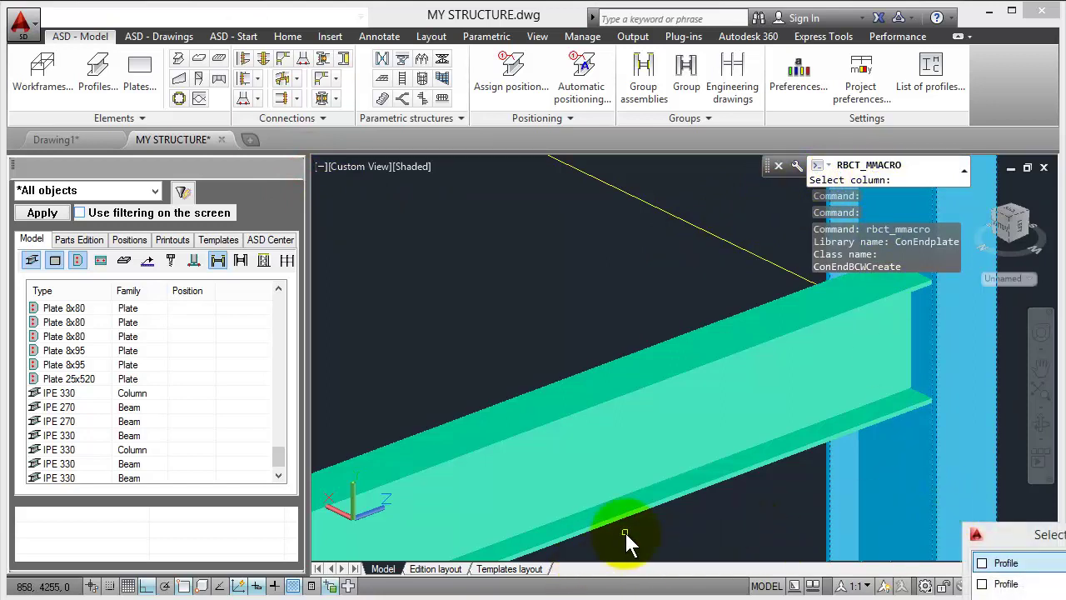
click(331, 585)
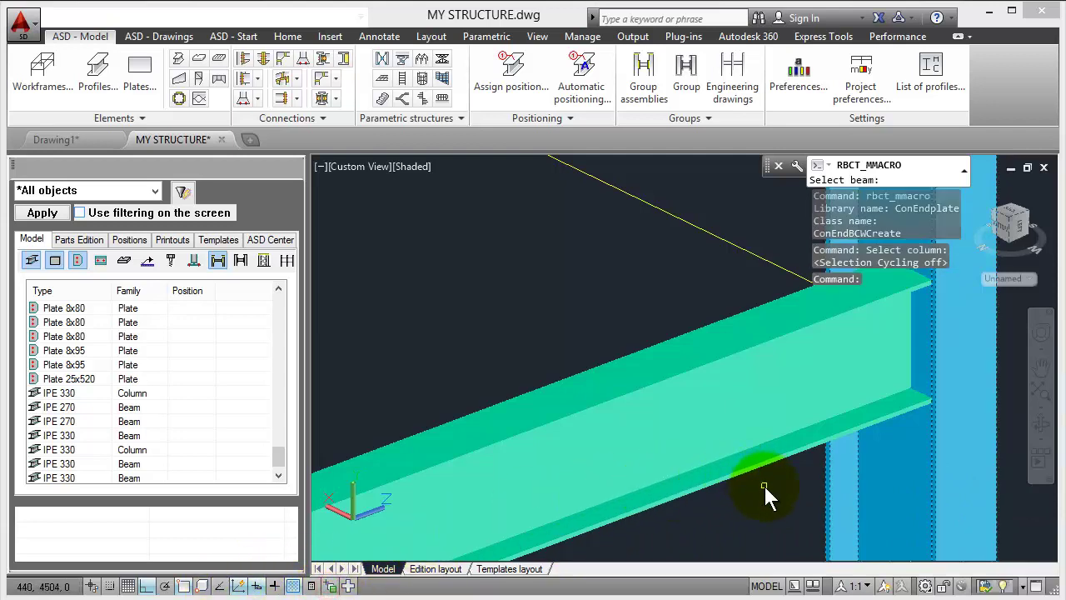
click(750, 450)
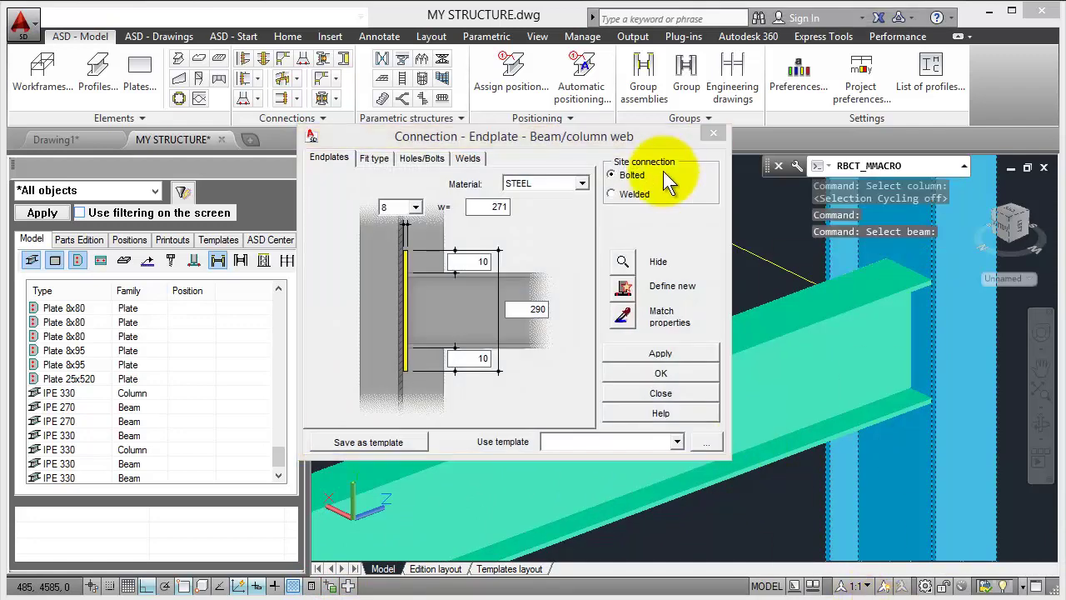
Set the end plate material to STEEL 43-245 and its thickness to 12
click(580, 184)
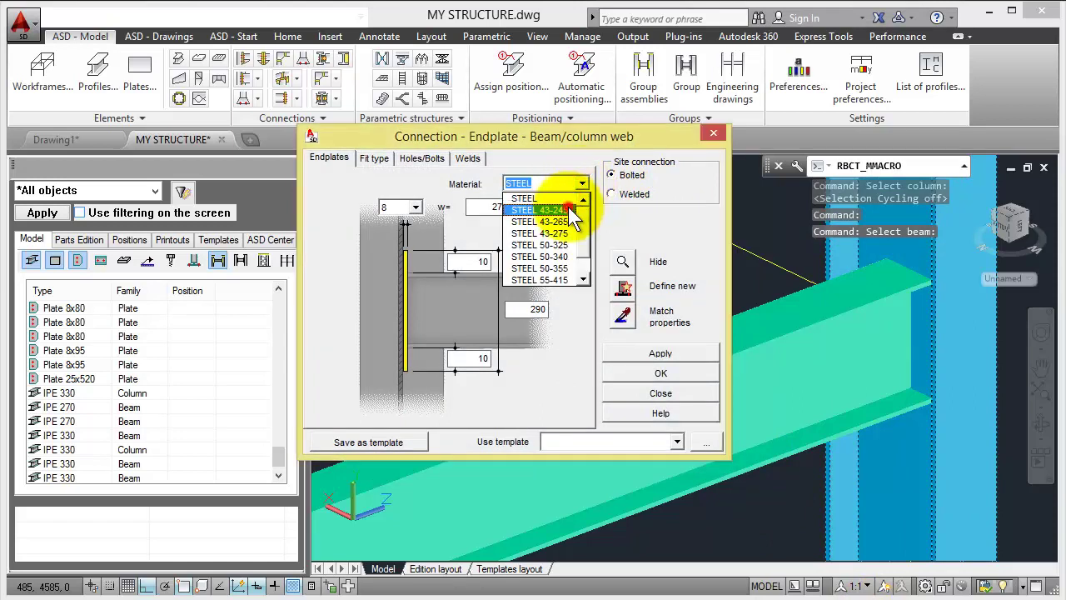
click(569, 210)
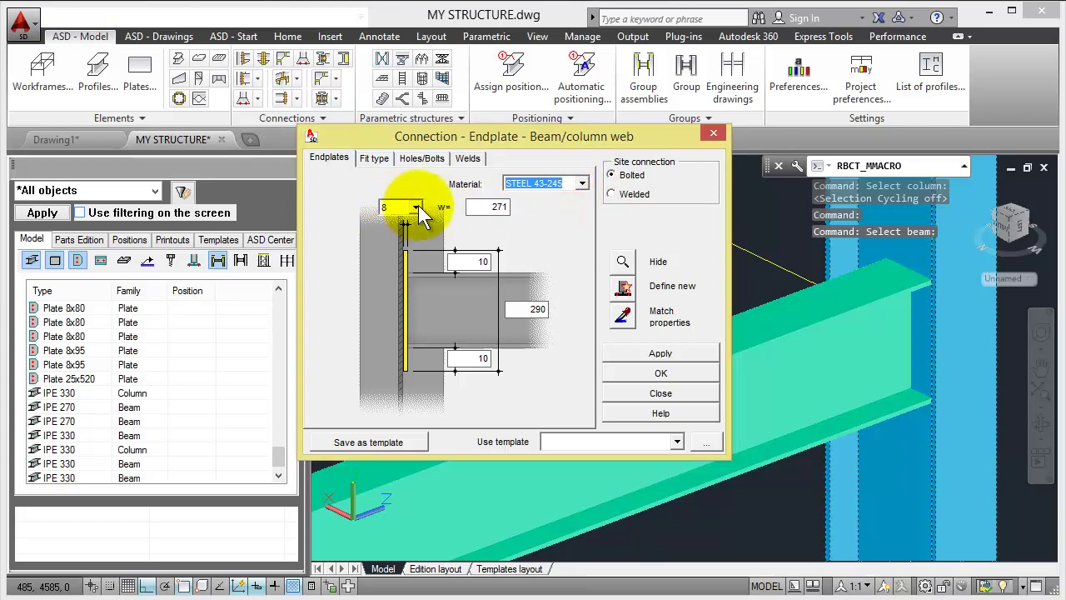
click(416, 208)
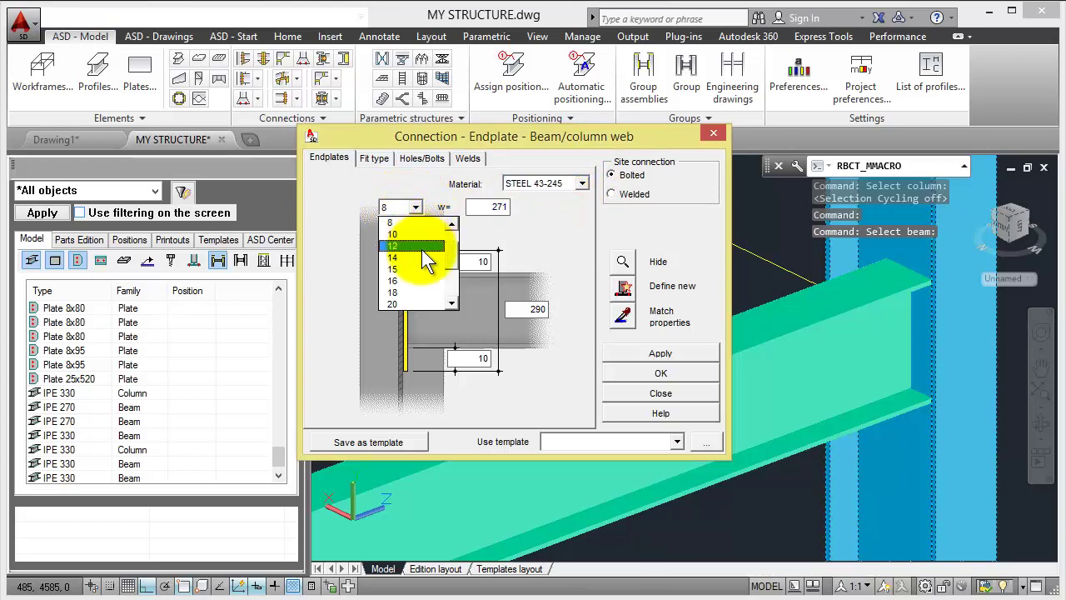
click(421, 247)
click(412, 206)
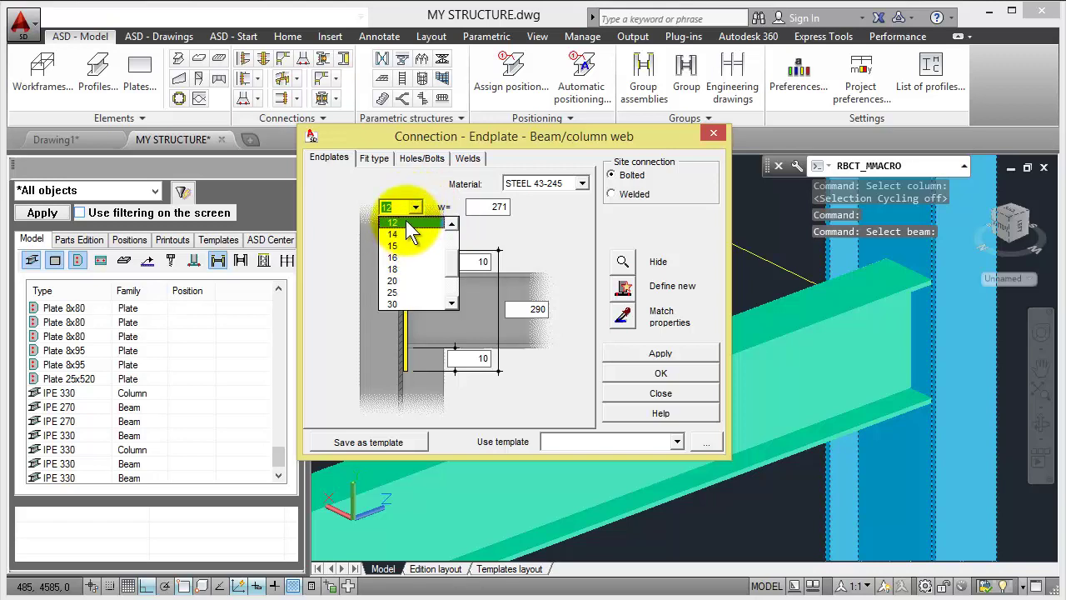
scroll(416, 212, up, 2)
Edit the plate width, upper offset and plate height values, then apply them to the joint
click(503, 208)
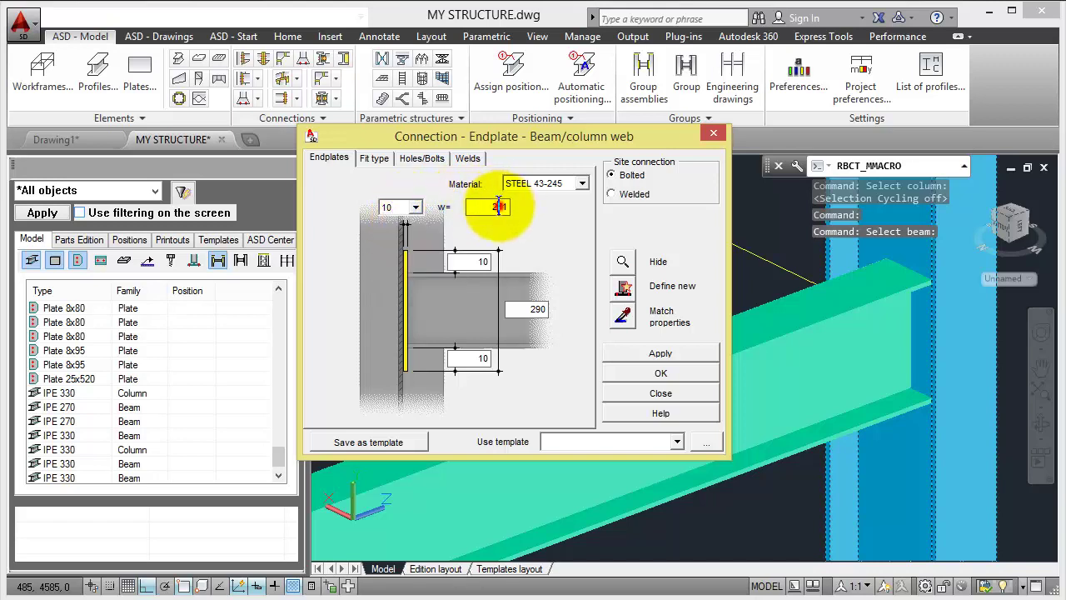
double_click(498, 206)
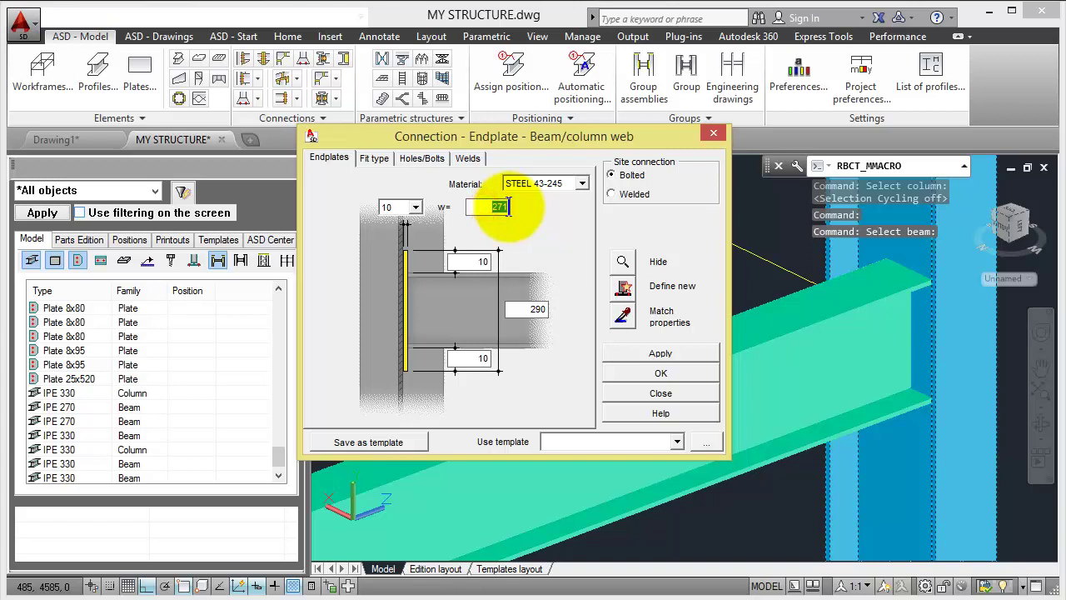
text(150)
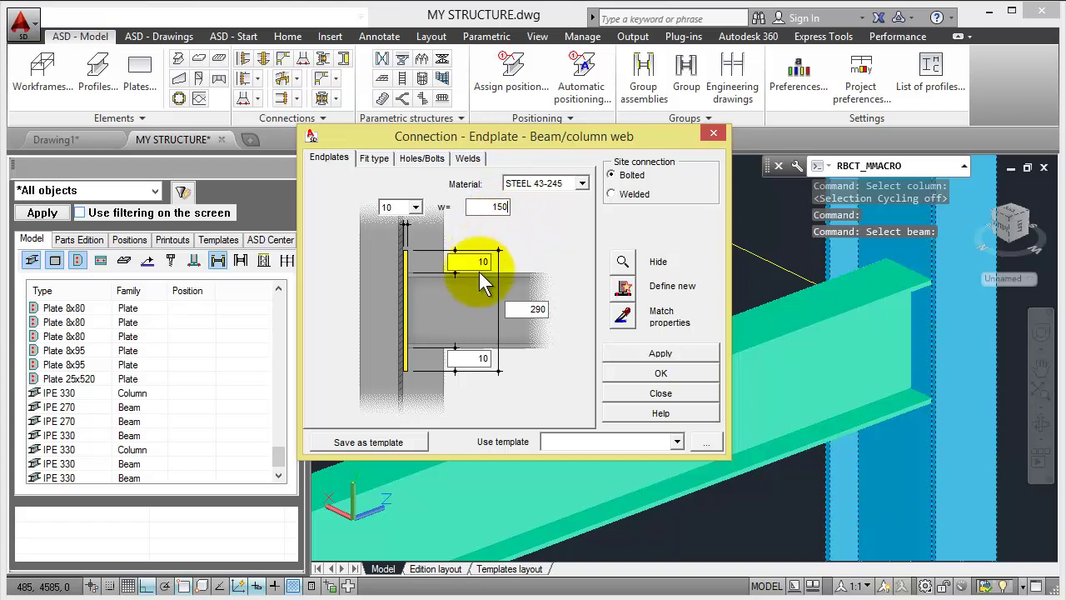
double_click(481, 261)
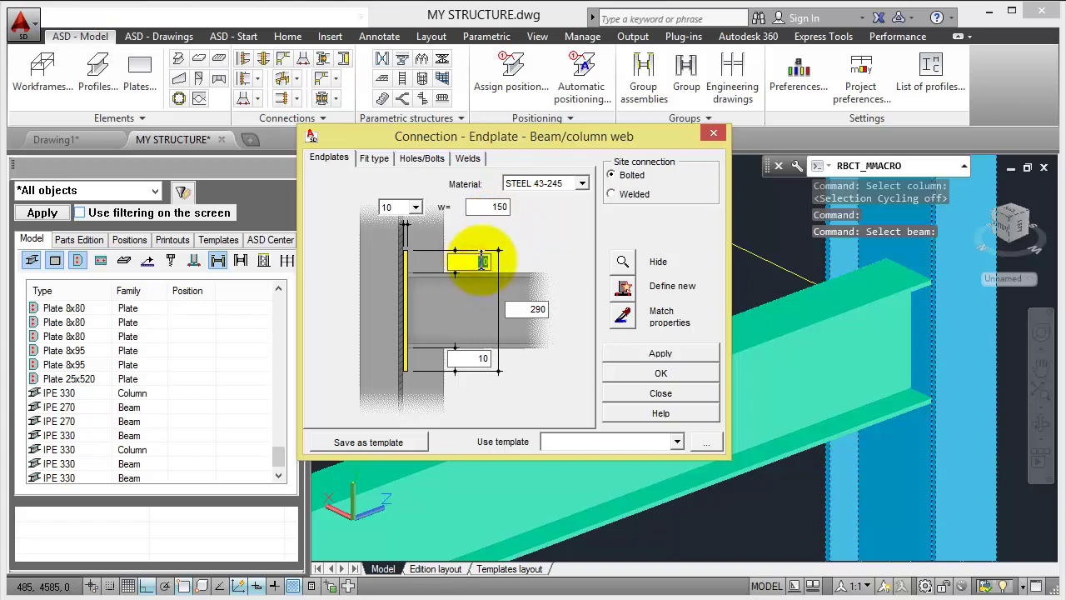
text(5)
double_click(530, 310)
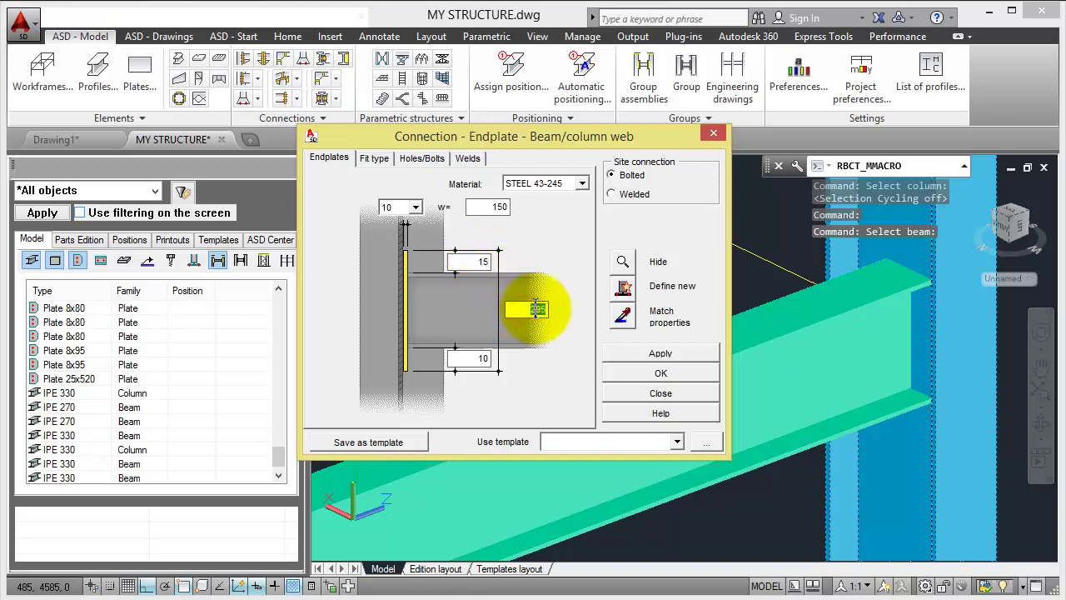
text(475)
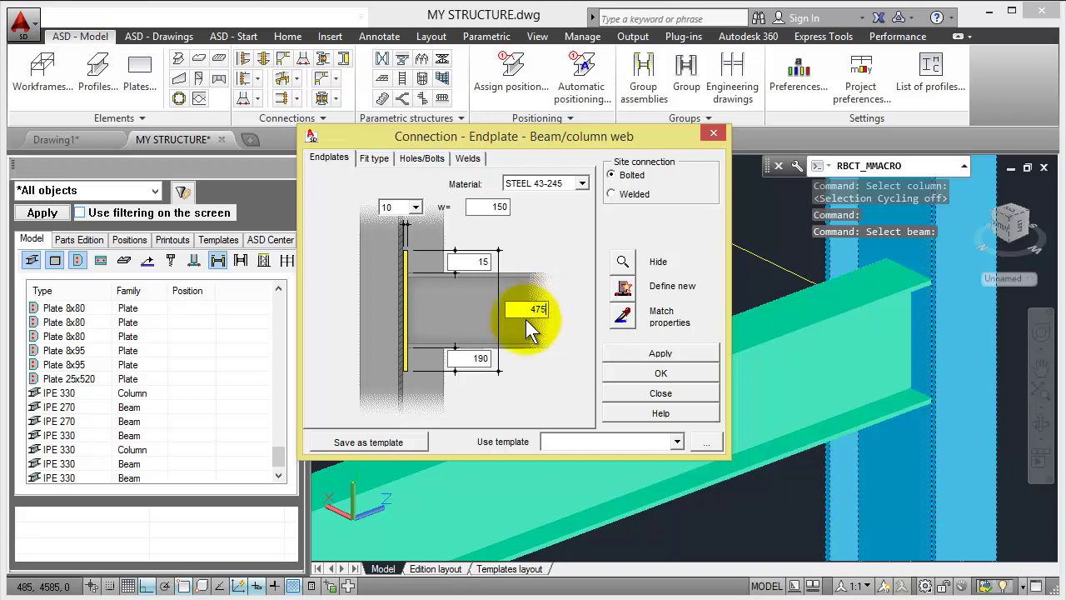
click(654, 356)
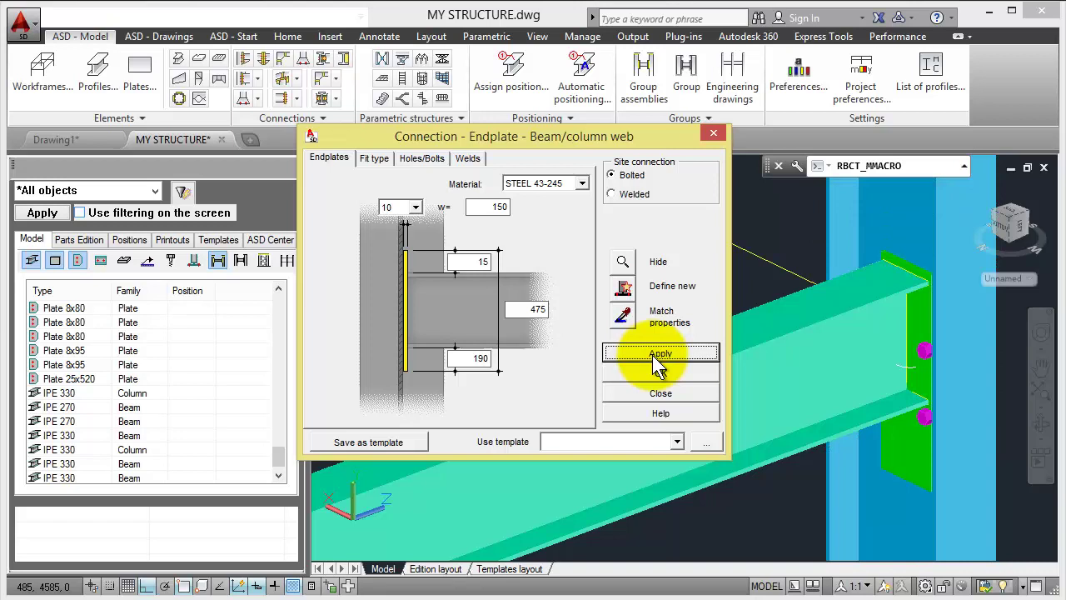
Set the bolts to 2 columns by 3 rows with a 35 bottom edge distance, then accept
key(ctrl+Tab)
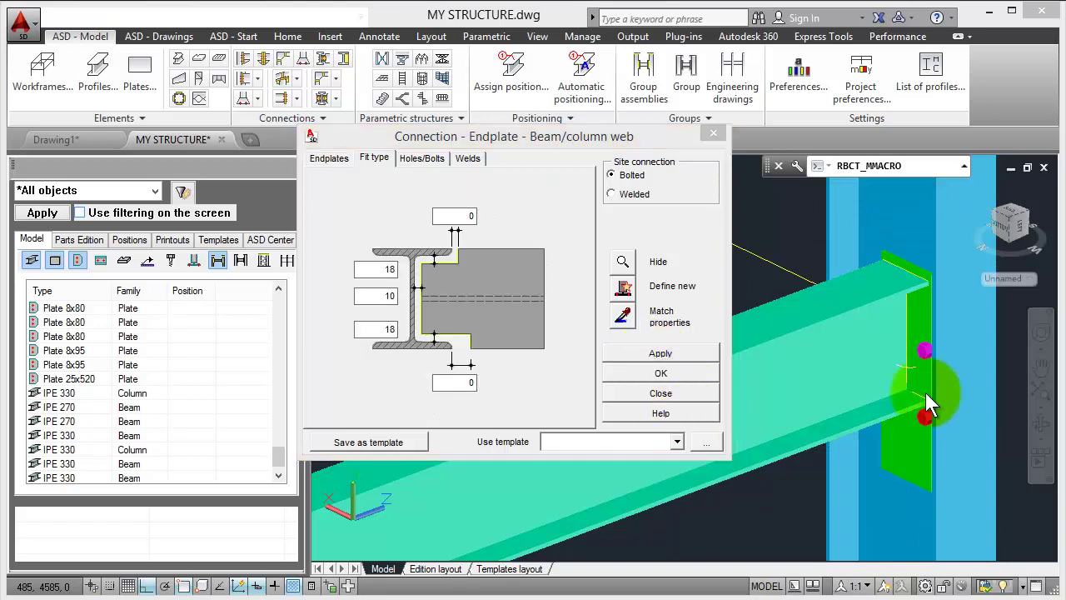
key(ctrl+shift+Tab)
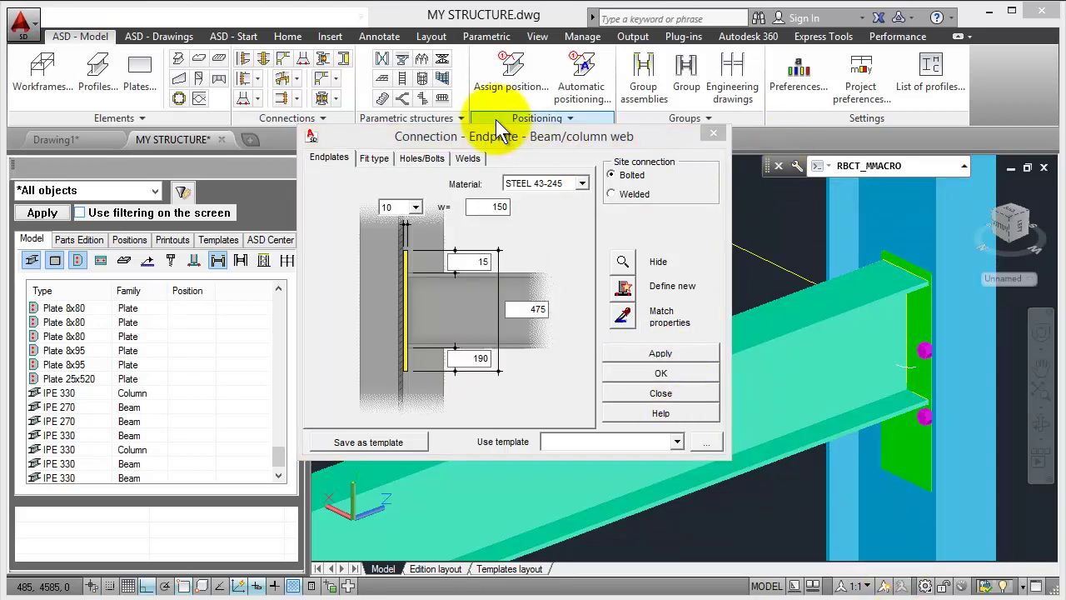
click(376, 159)
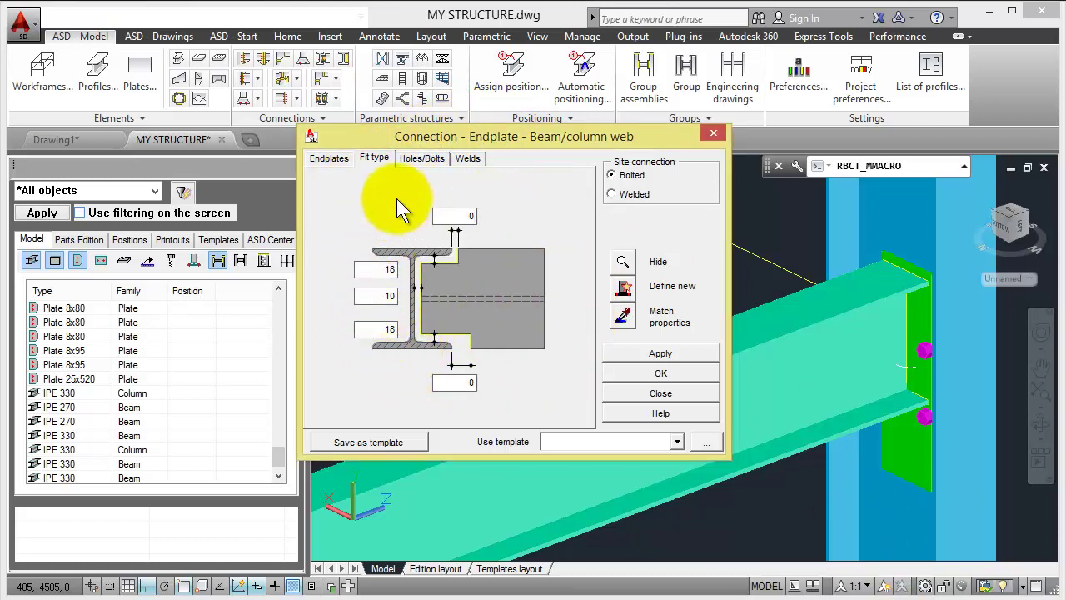
click(412, 158)
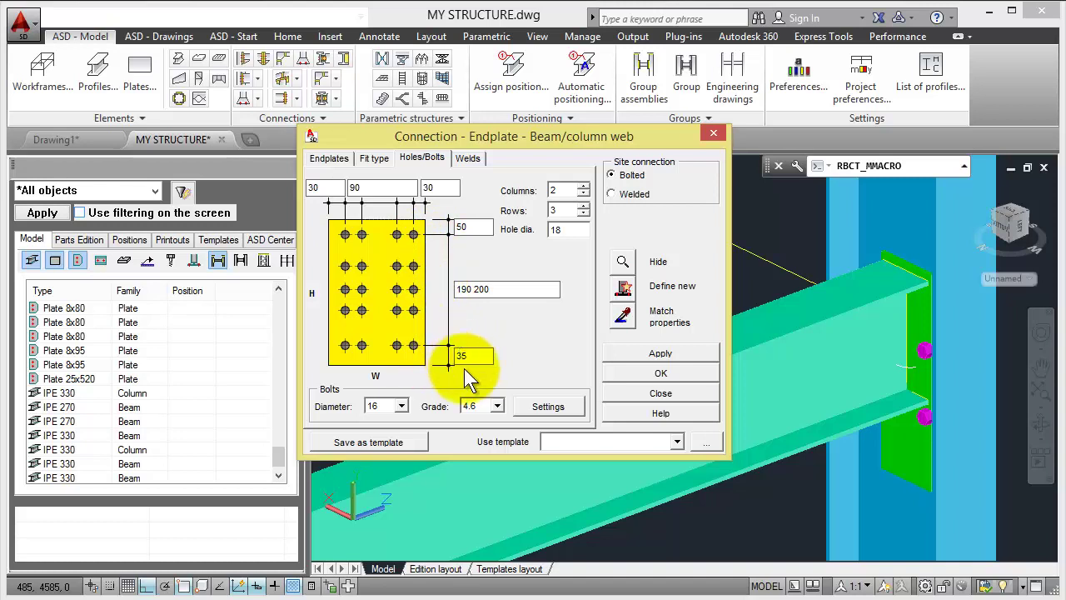
click(638, 414)
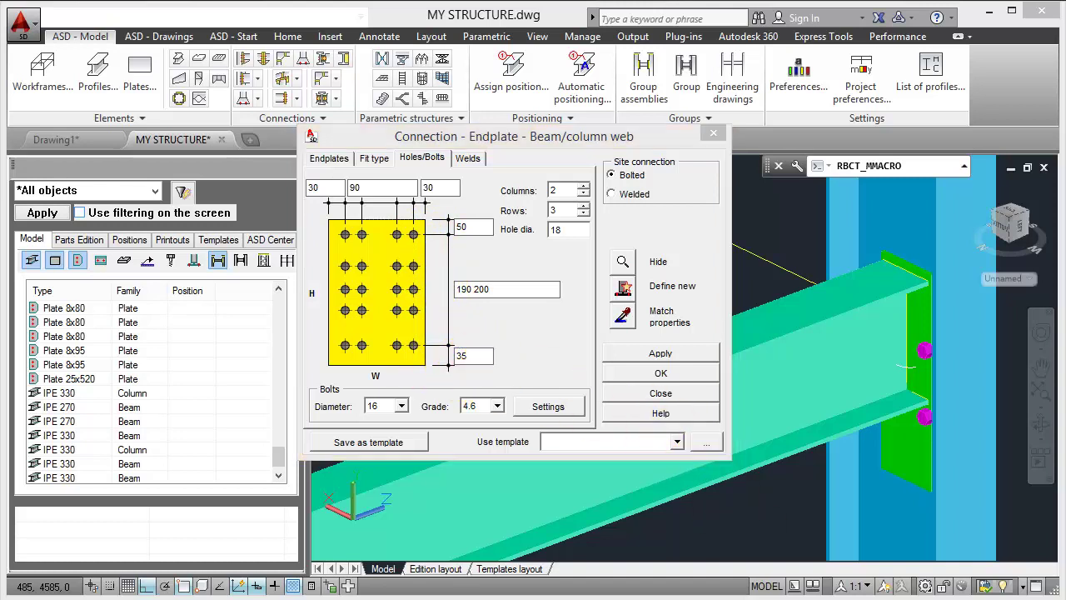
click(661, 354)
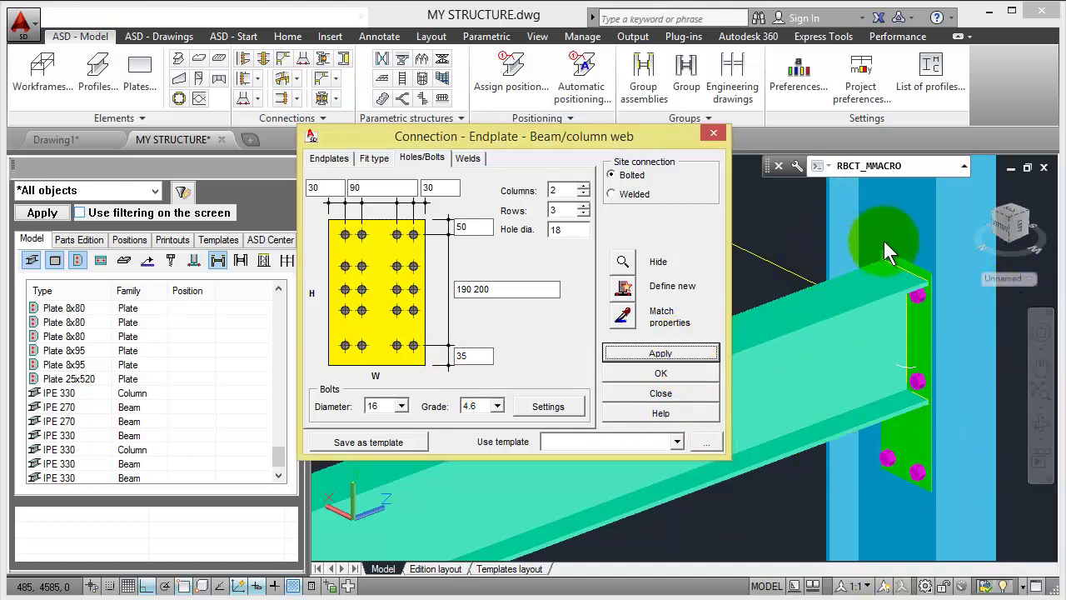
click(655, 375)
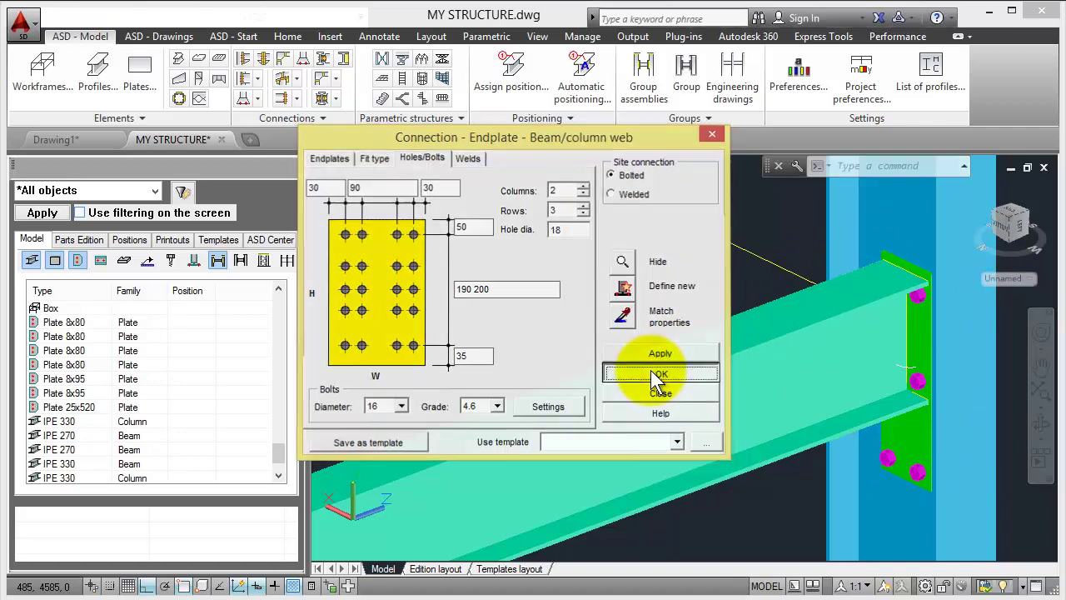
click(635, 298)
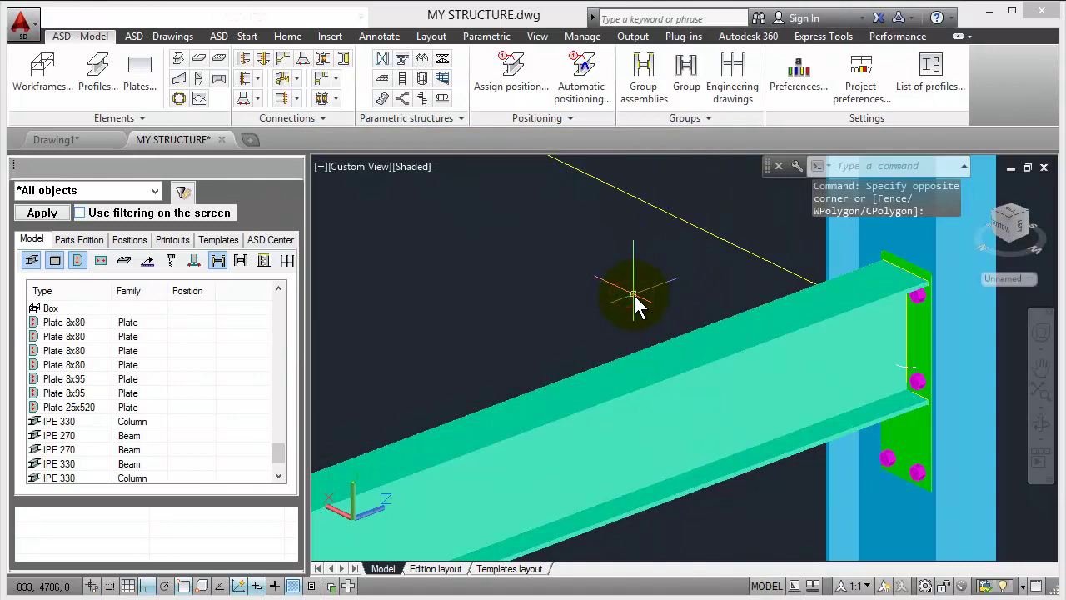
Pan and zoom to the next beam-column junction and select its column
scroll(636, 300, down, 3)
mouse_move(518, 403)
middle_down()
mouse_move(952, 262)
mouse_move(718, 377)
middle_up()
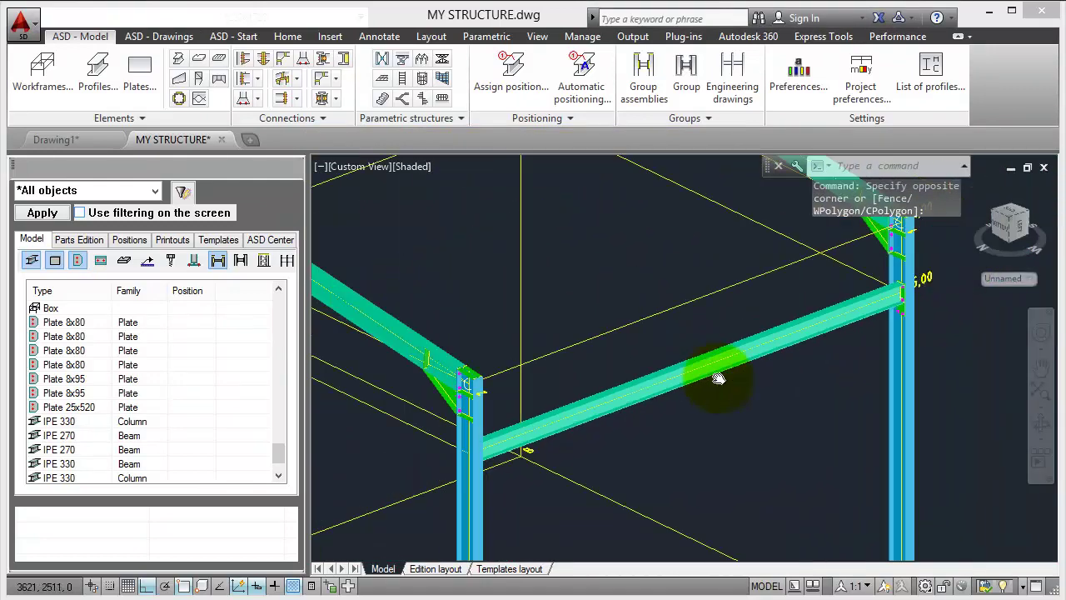
scroll(552, 428, down, 5)
scroll(600, 424, up, 5)
mouse_move(600, 424)
middle_down()
mouse_move(578, 441)
mouse_move(586, 467)
middle_up()
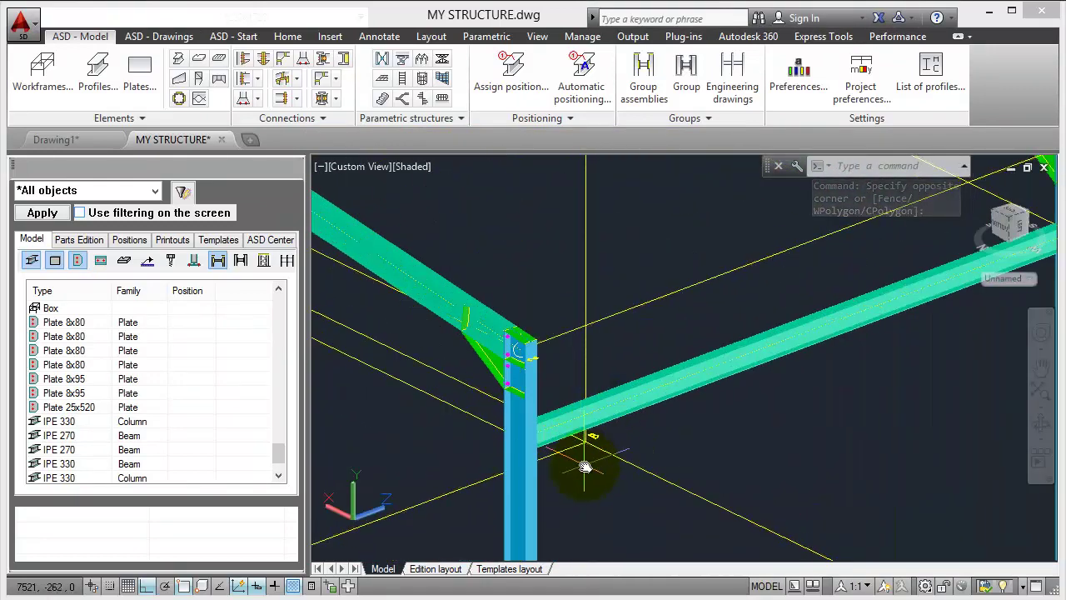
scroll(585, 467, up, 3)
scroll(488, 464, down, 3)
click(500, 441)
scroll(492, 452, up, 3)
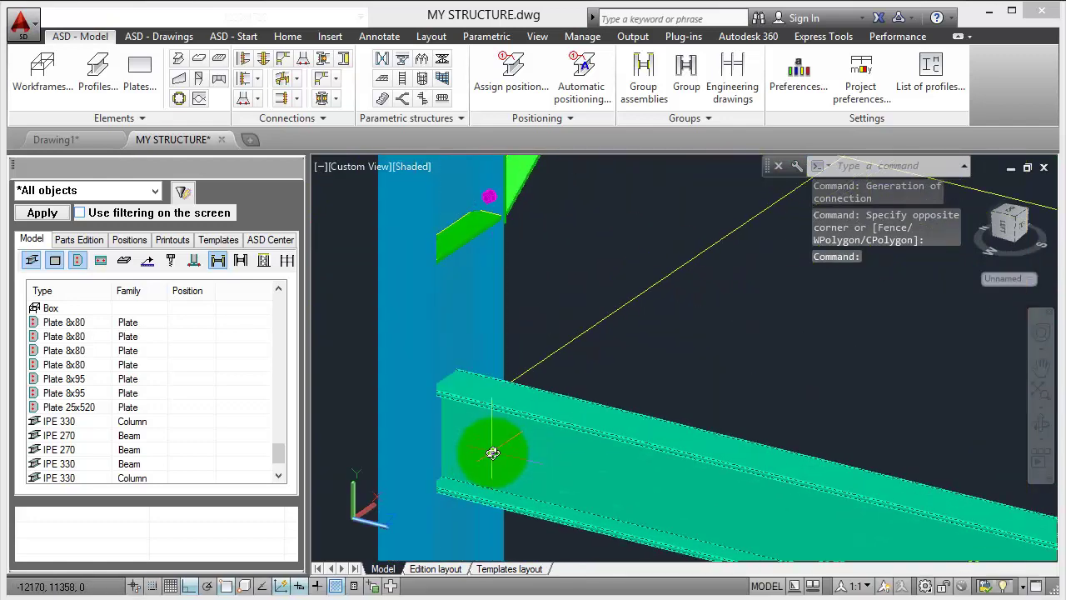
click(492, 453)
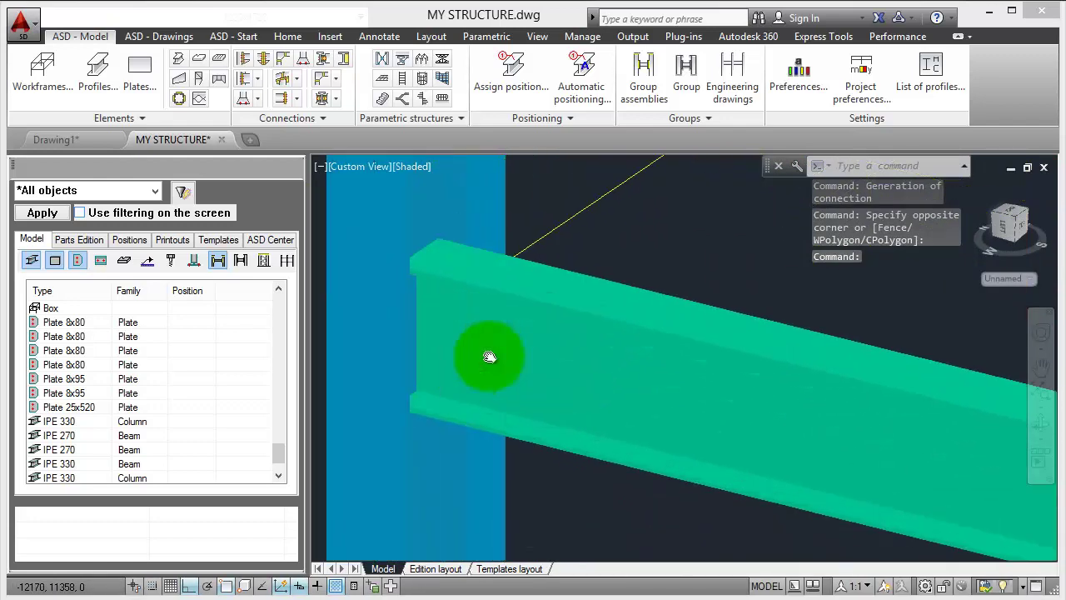
Add the bolted 10×150×475 end plate connection at this joint, previewing then accepting it
click(241, 79)
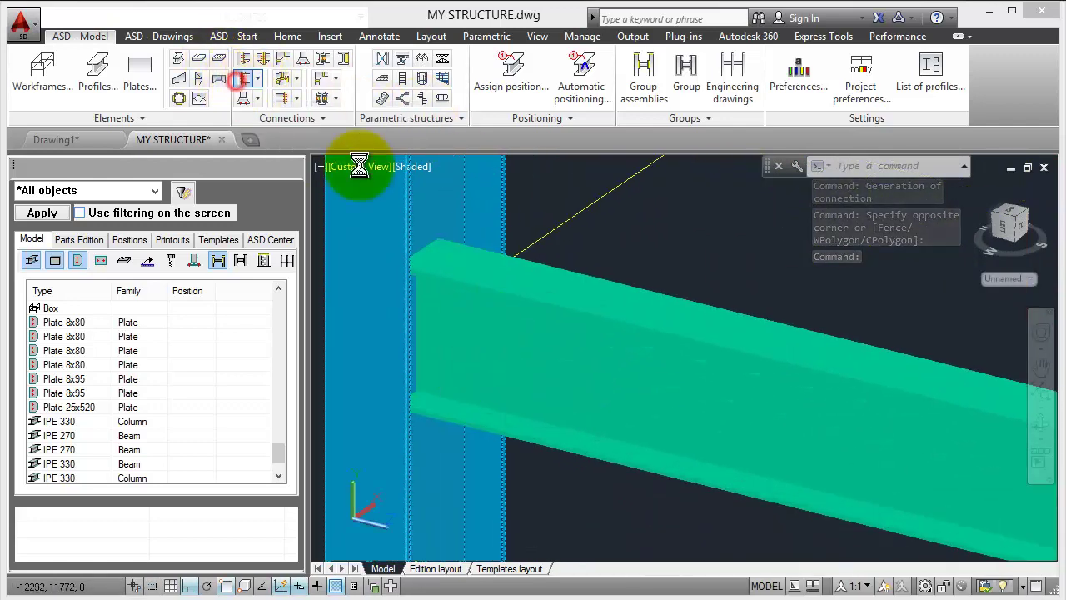
click(483, 531)
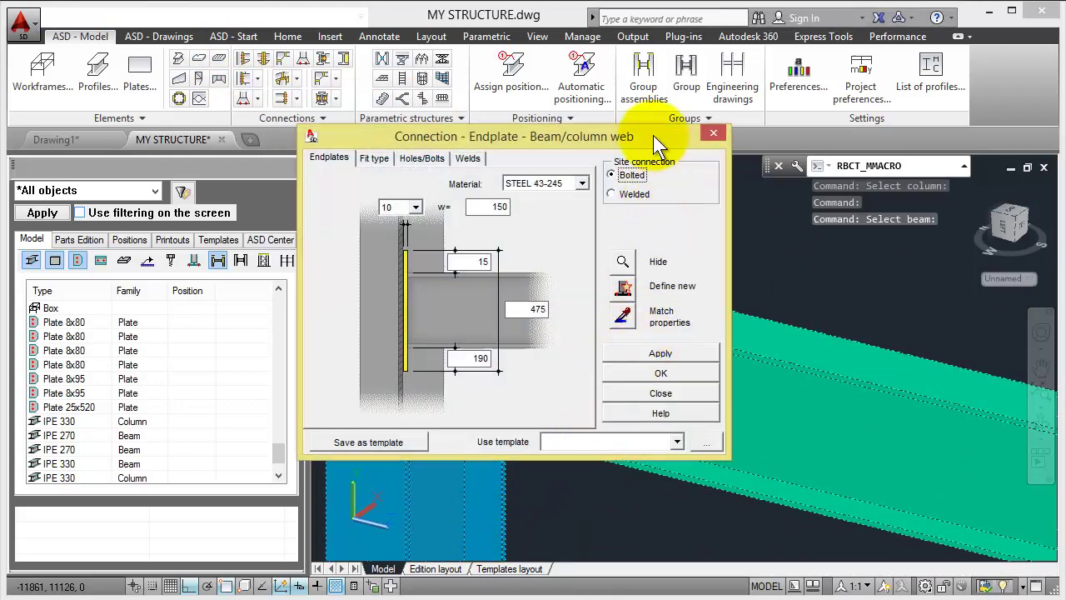
drag(658, 146, 910, 95)
click(903, 299)
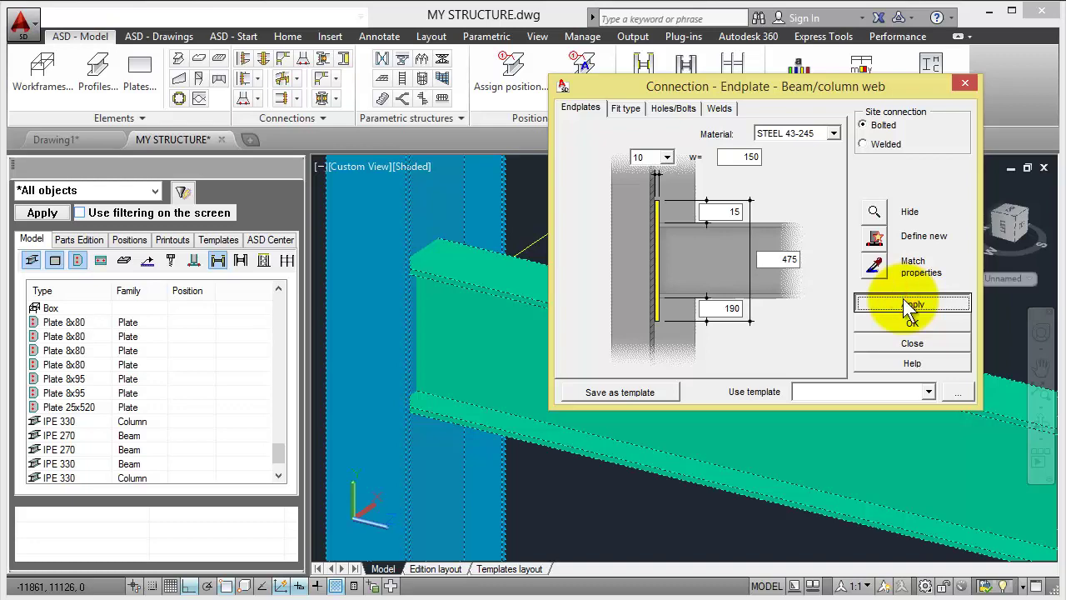
click(910, 323)
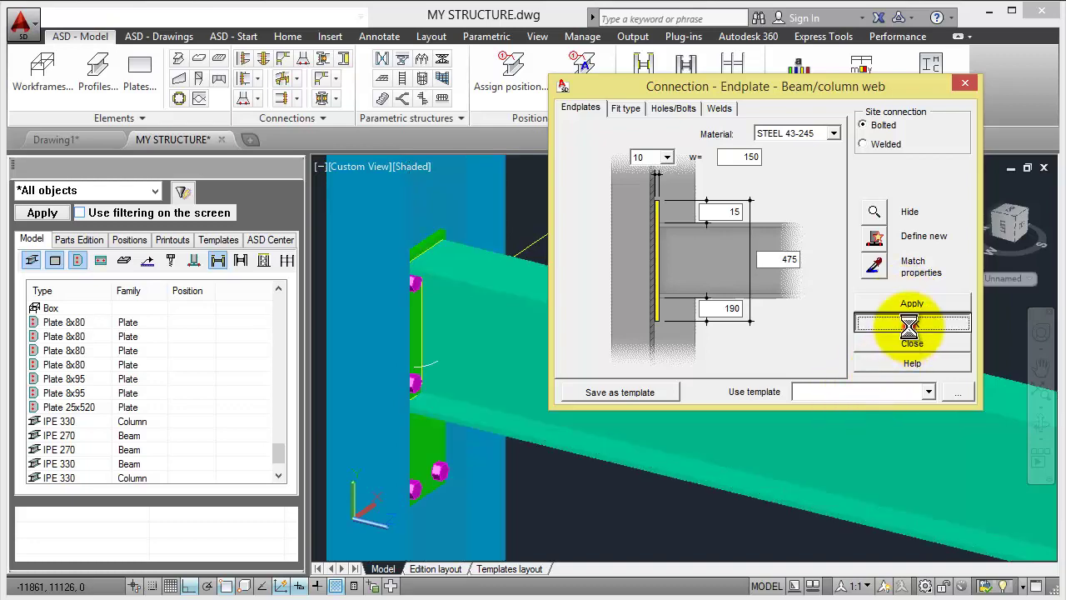
scroll(596, 495, down, 5)
Zoom to the third junction and create its bolted 10×150×475 end plate connection
scroll(596, 495, down, 4)
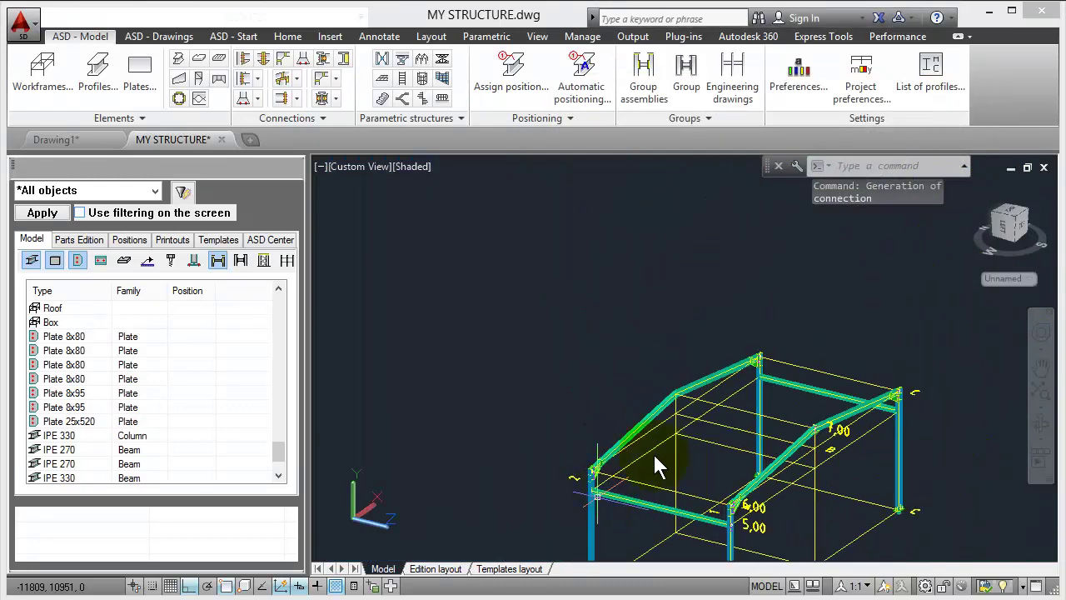
scroll(752, 364, up, 3)
scroll(792, 388, up, 3)
scroll(802, 495, up, 2)
mouse_move(802, 495)
middle_down()
mouse_move(765, 427)
mouse_move(678, 324)
middle_up()
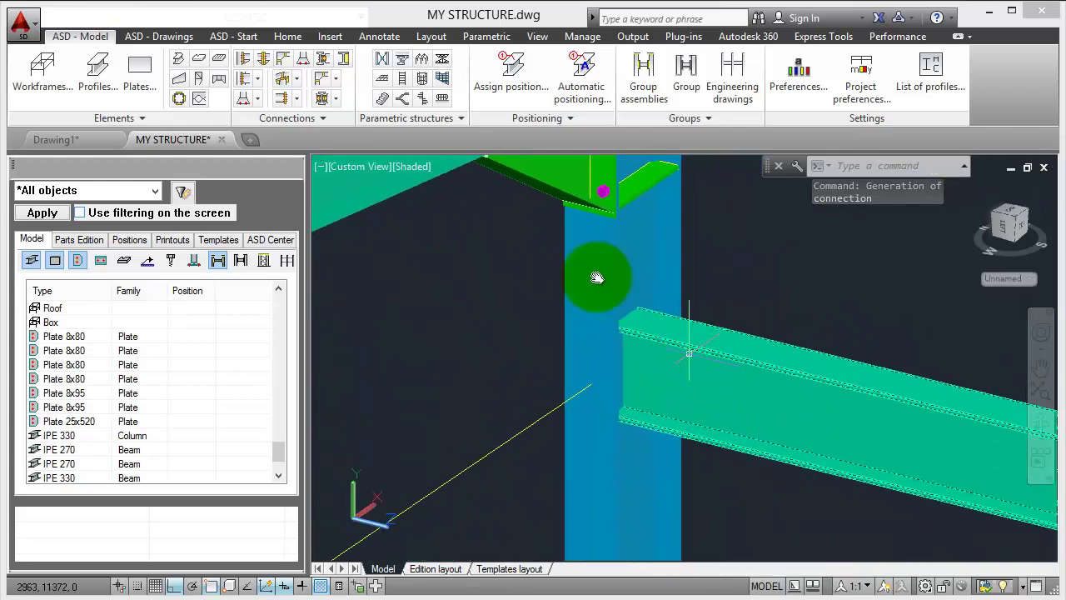
click(244, 89)
click(664, 512)
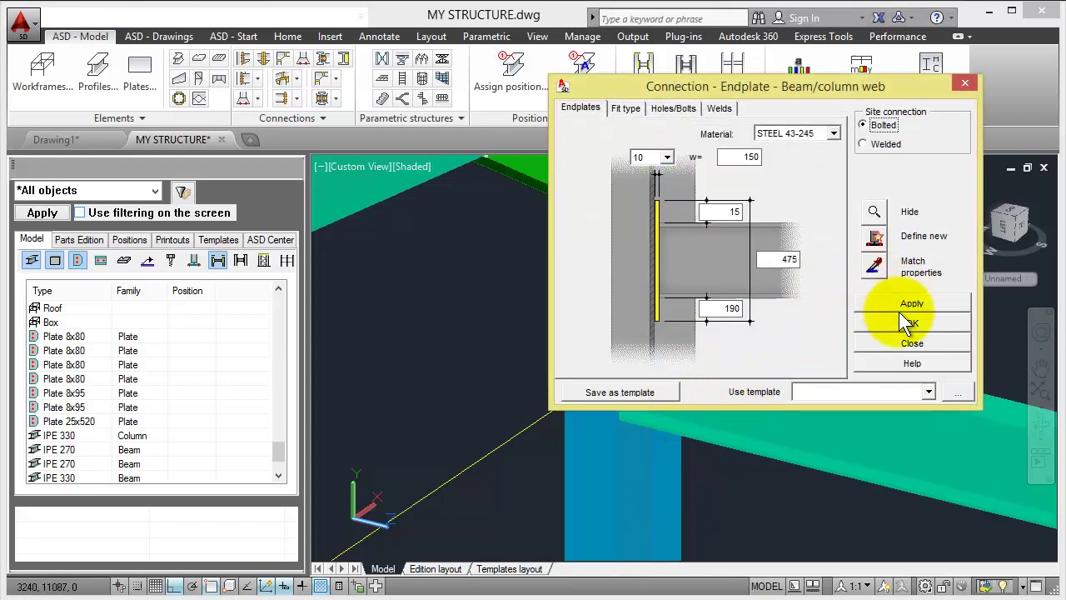
click(899, 322)
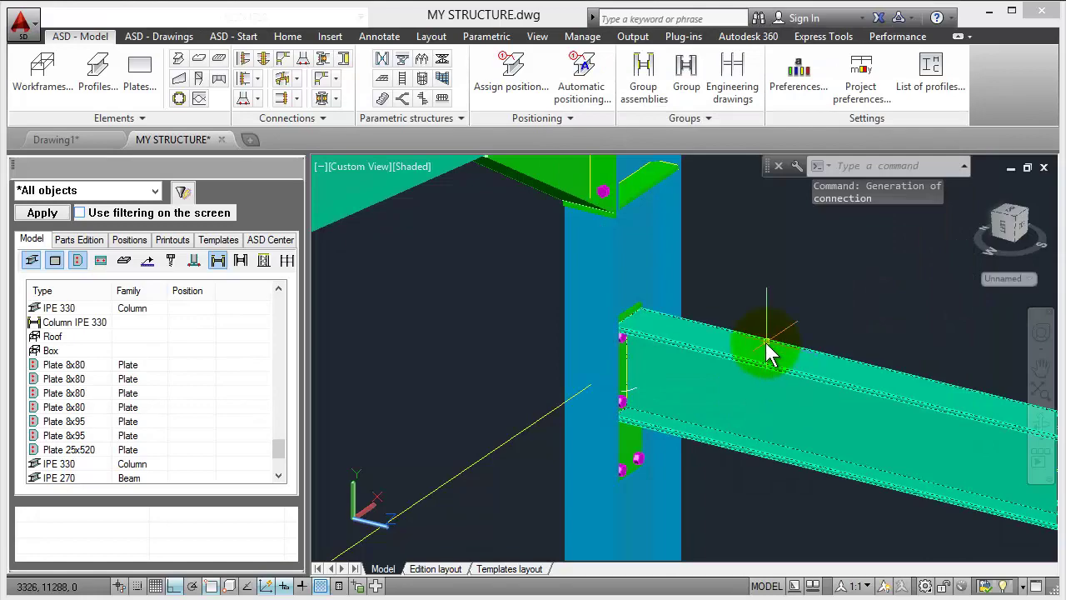
Pan and zoom to bring a different beam junction into view
scroll(767, 352, down, 5)
middle_drag(809, 409, 638, 405)
scroll(829, 395, up, 5)
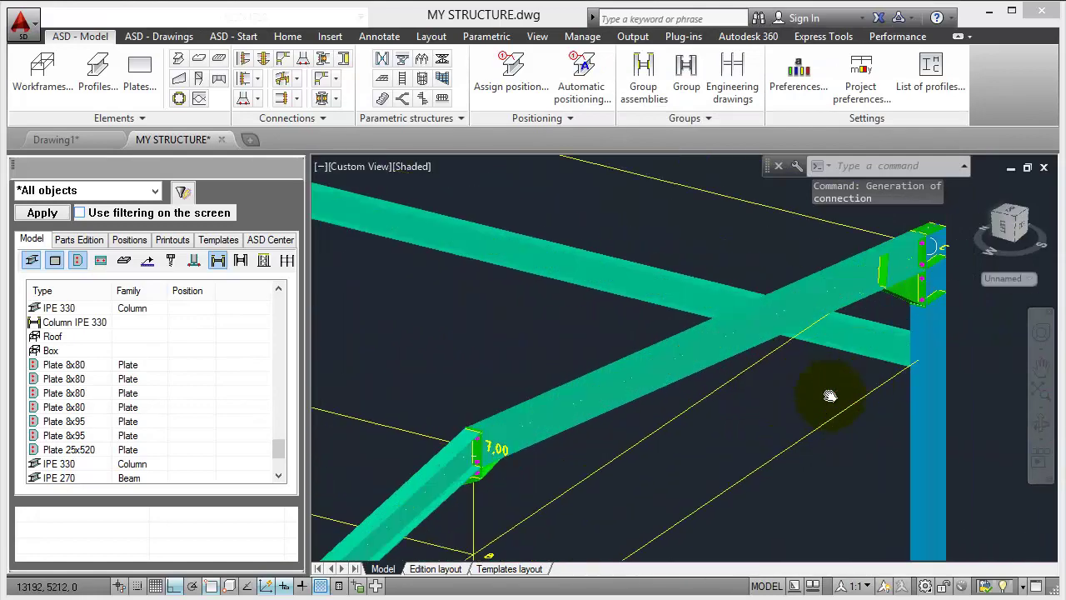
scroll(830, 396, down, 2)
scroll(911, 412, down, 3)
scroll(726, 273, down, 5)
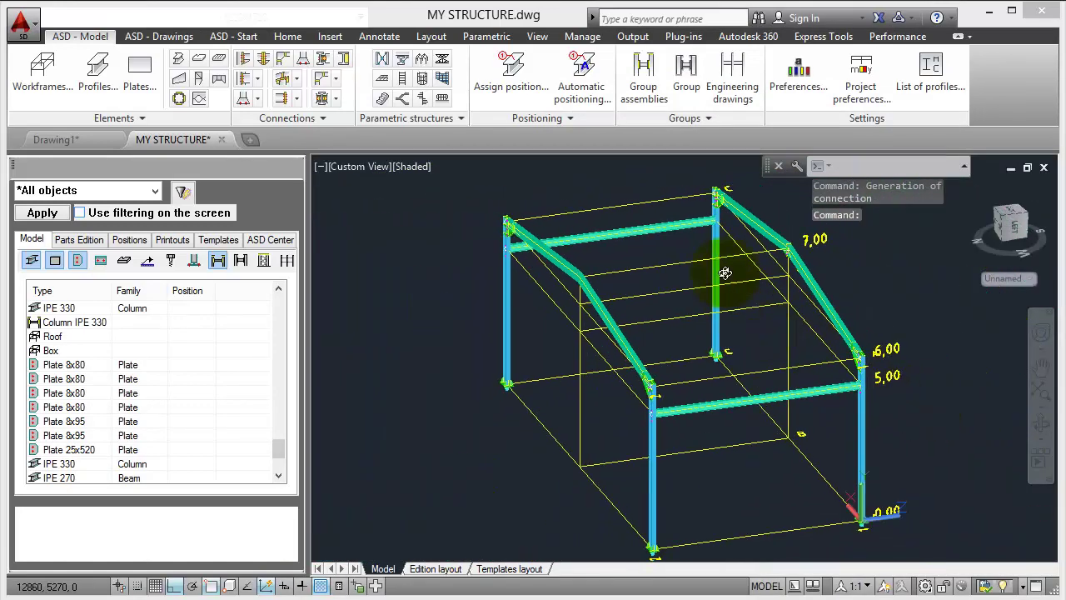
scroll(726, 273, up, 5)
scroll(452, 233, up, 3)
scroll(485, 238, up, 3)
Add a 10×150×475 end plate at the fourth joint, picking its column and beam and accepting defaults
scroll(486, 239, up, 2)
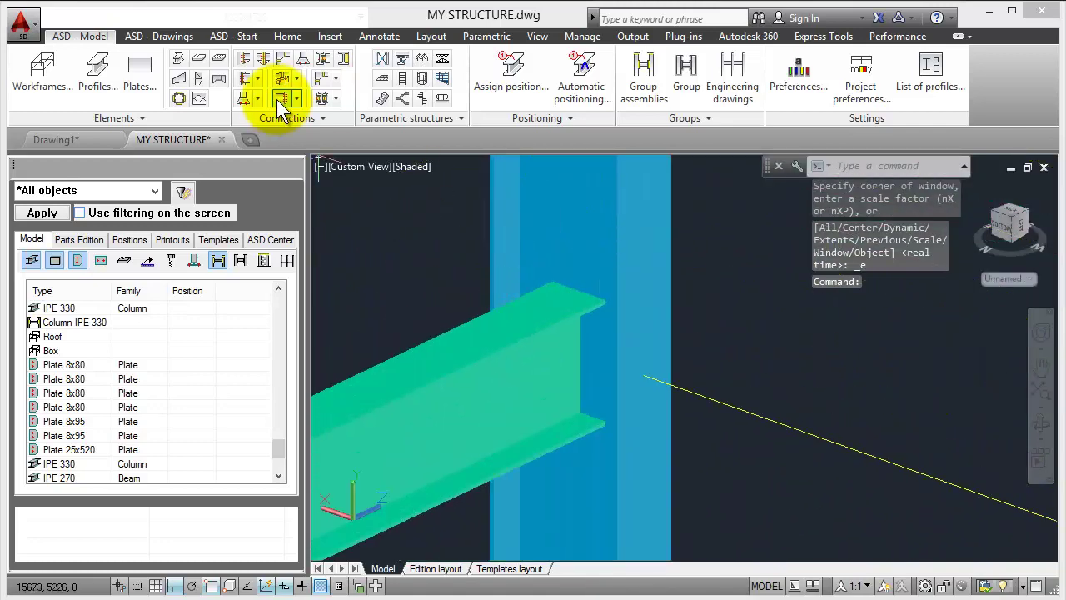
click(245, 78)
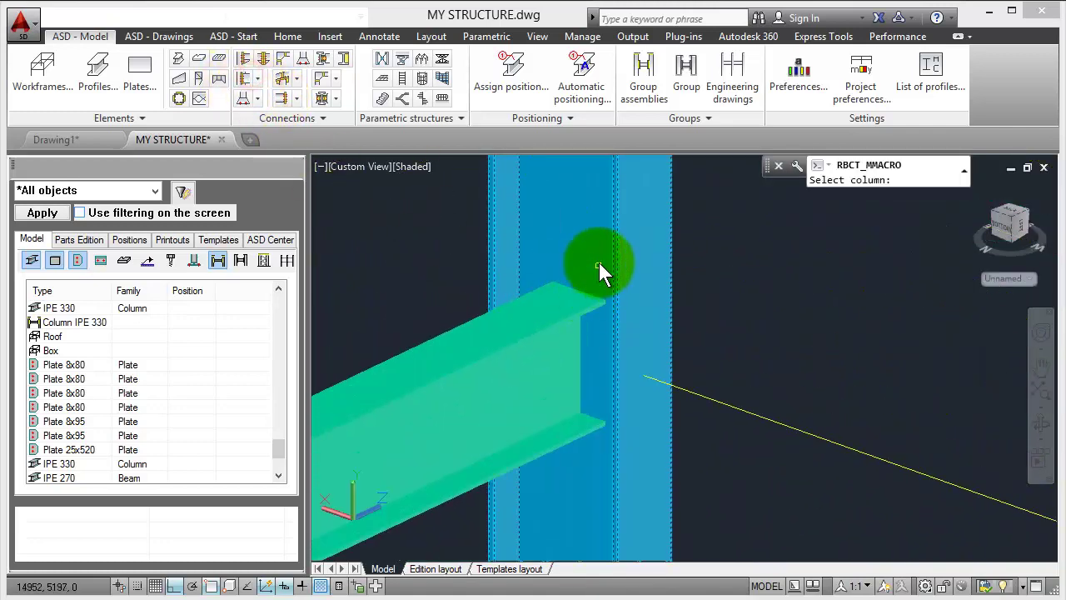
click(599, 262)
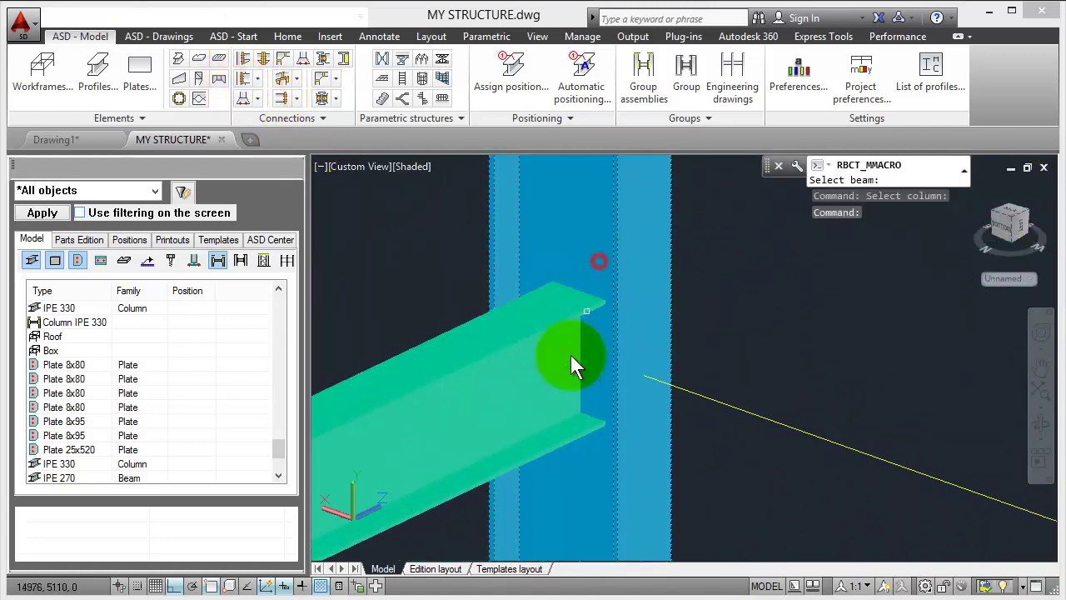
click(519, 459)
click(911, 323)
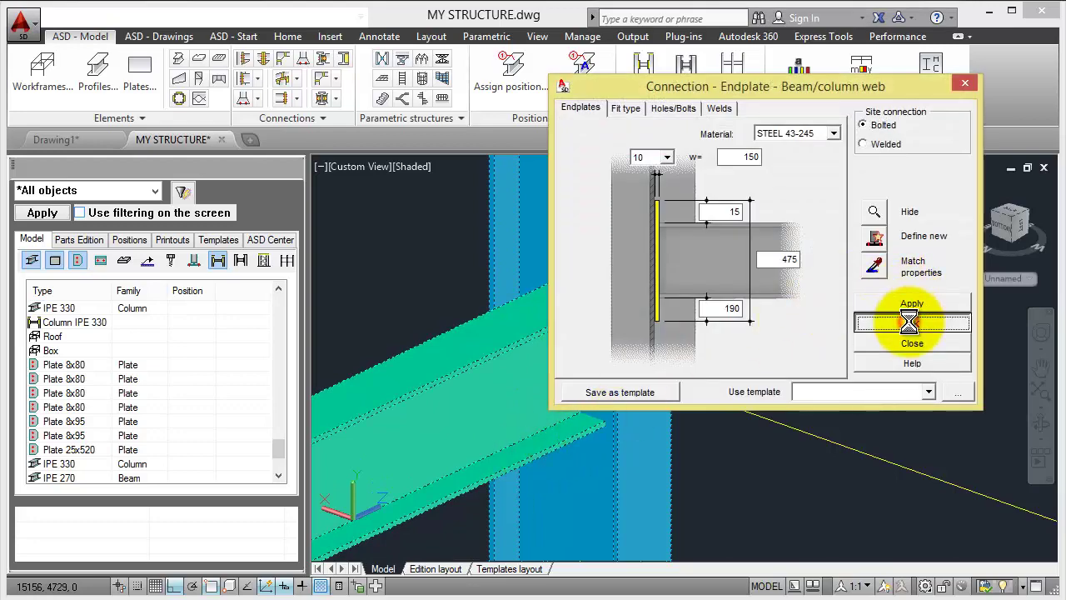